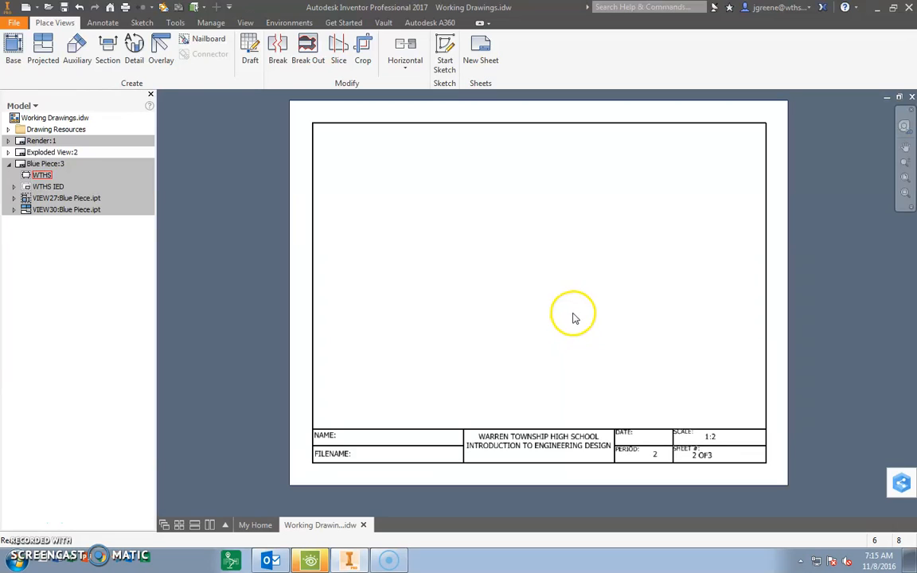
Step: Start a base view on the Exploded View sheet using Exploded View.ipn from the Puzzle Cube folder
click(62, 117)
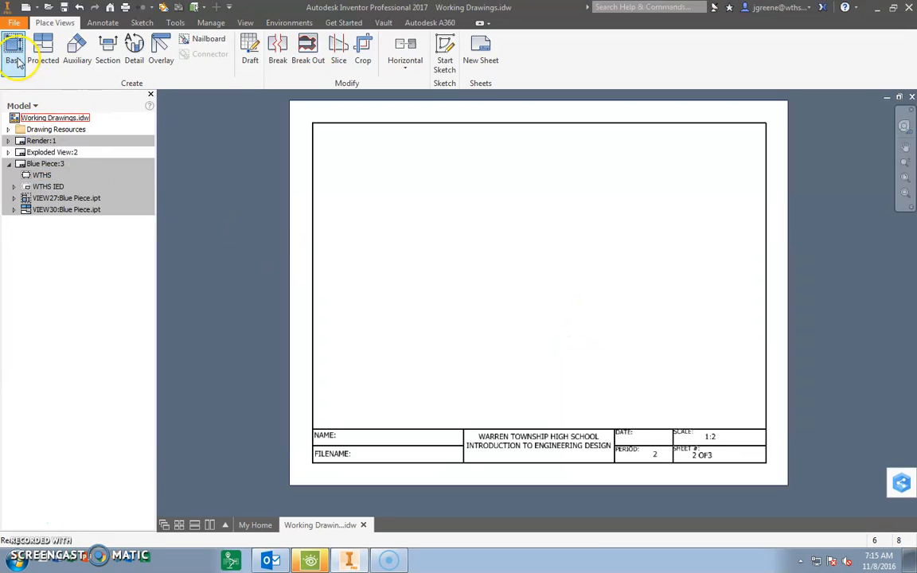
click(16, 60)
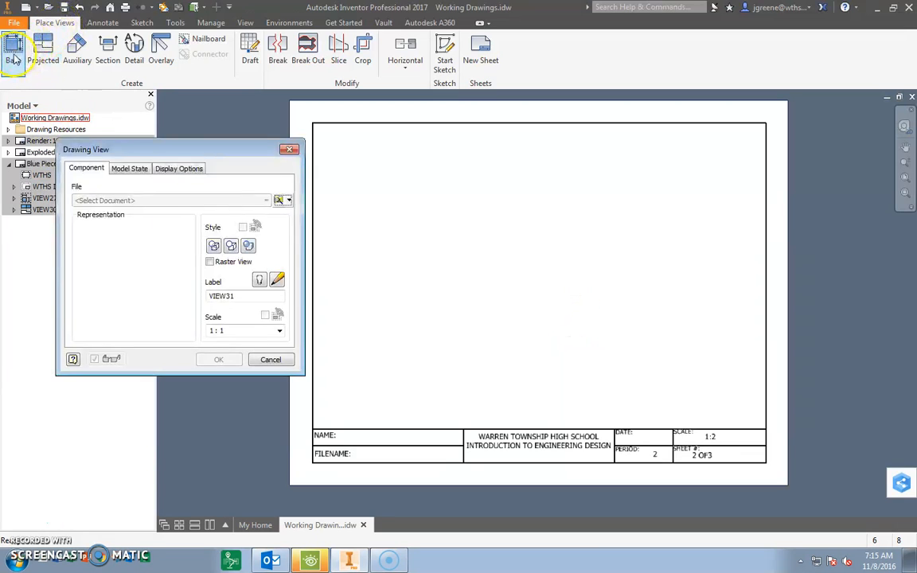
drag(123, 151, 195, 137)
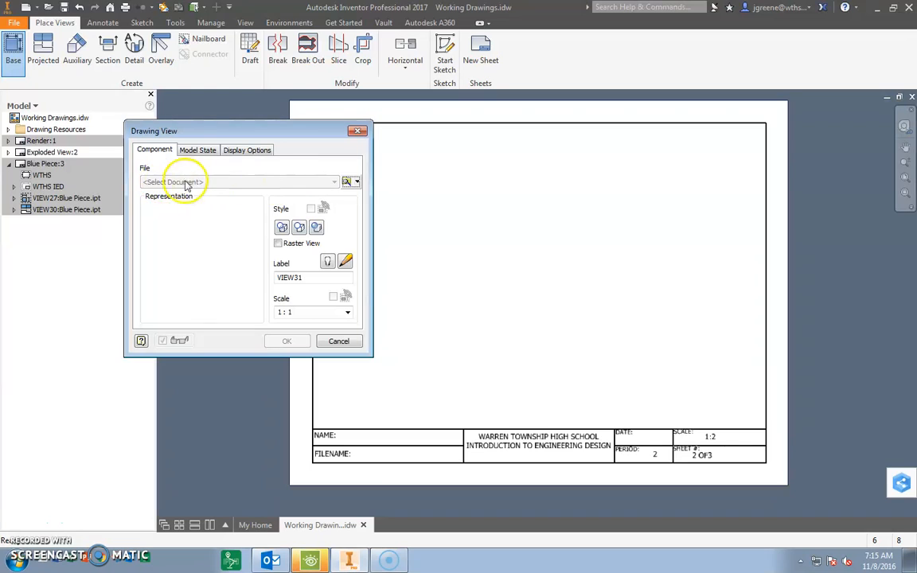
click(349, 183)
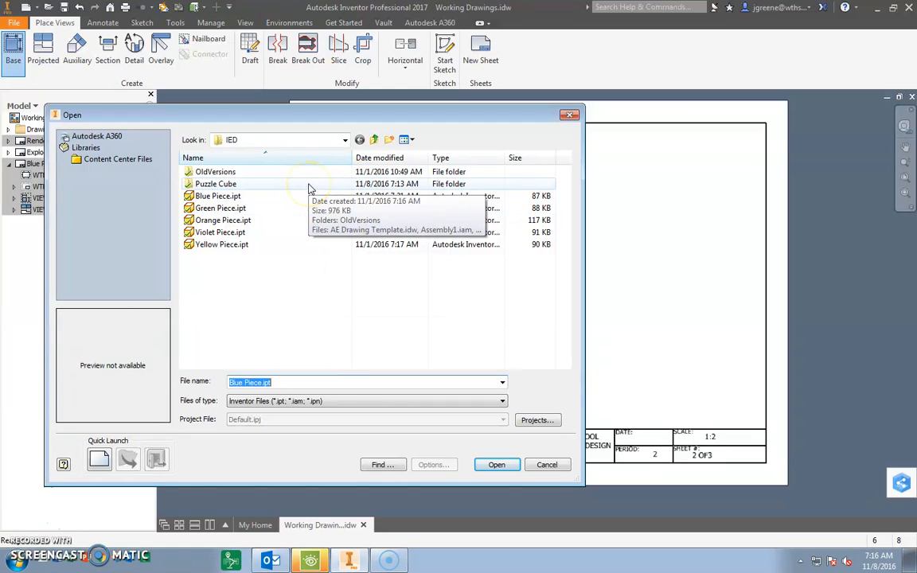
double_click(309, 188)
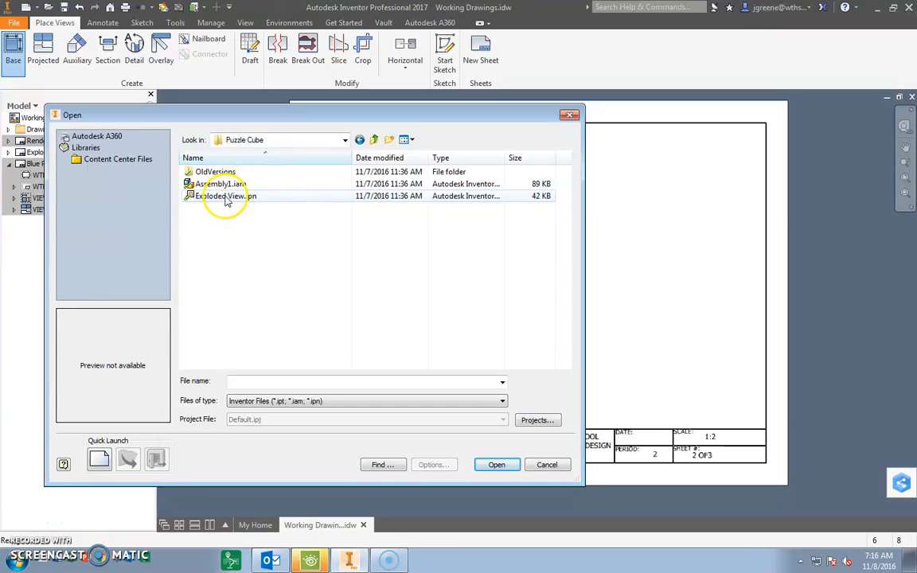
click(226, 198)
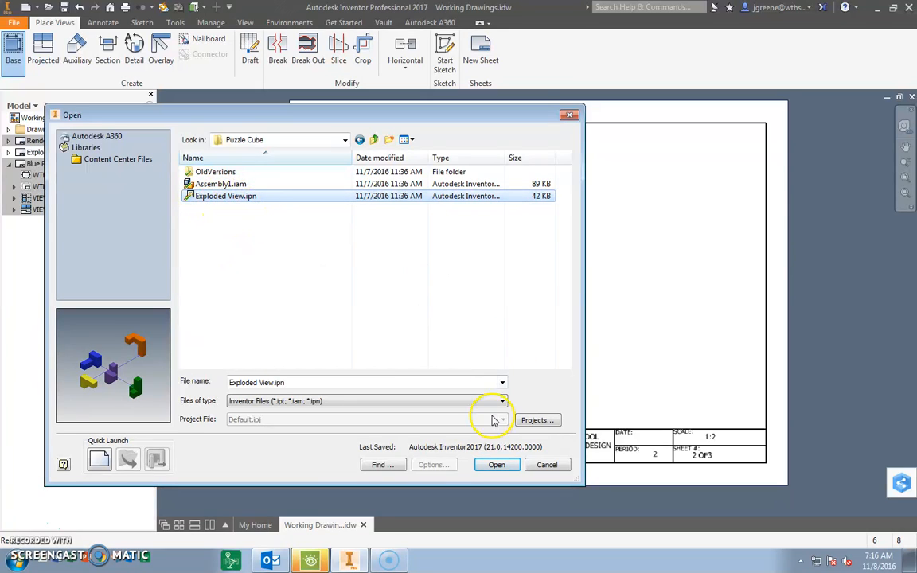
click(494, 465)
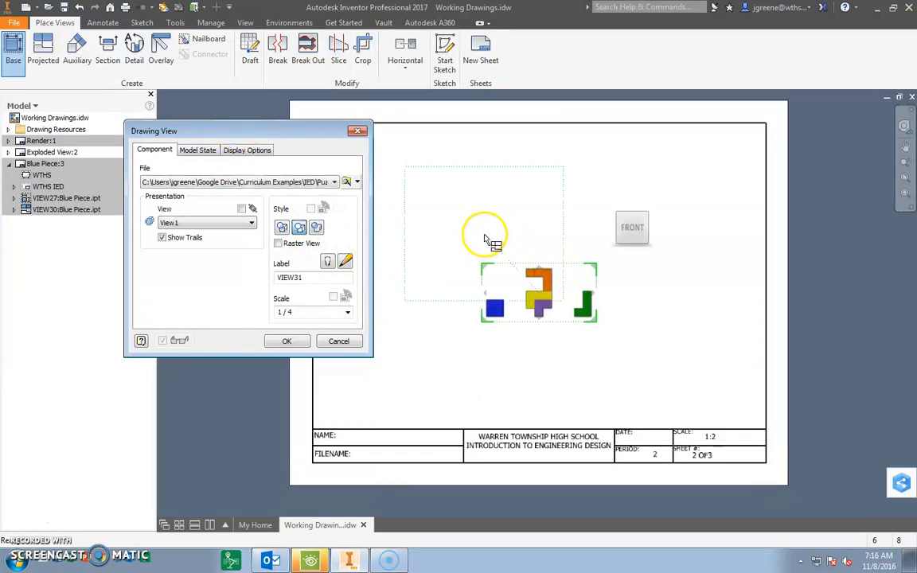
Step: Orient the base view to an isometric showing the front, right and top faces
click(535, 301)
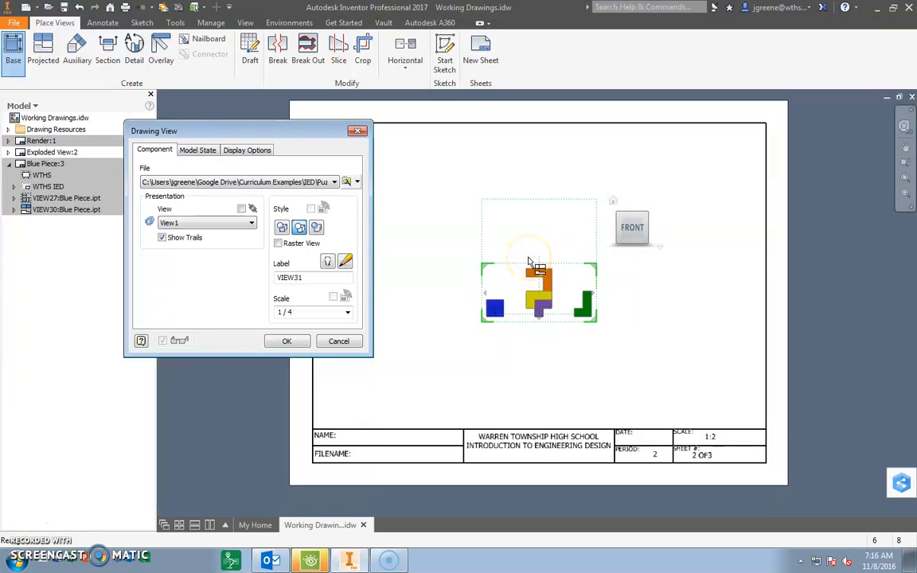
click(618, 216)
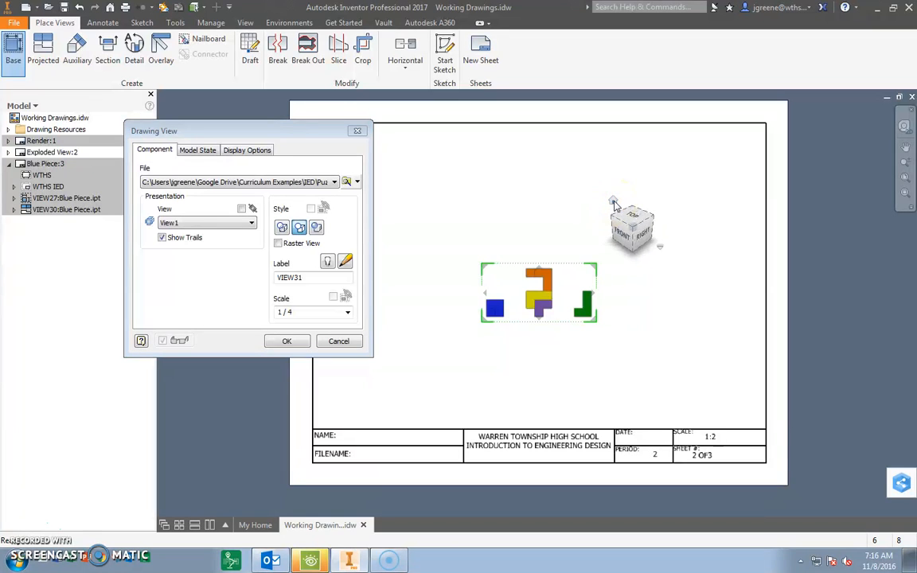
click(614, 224)
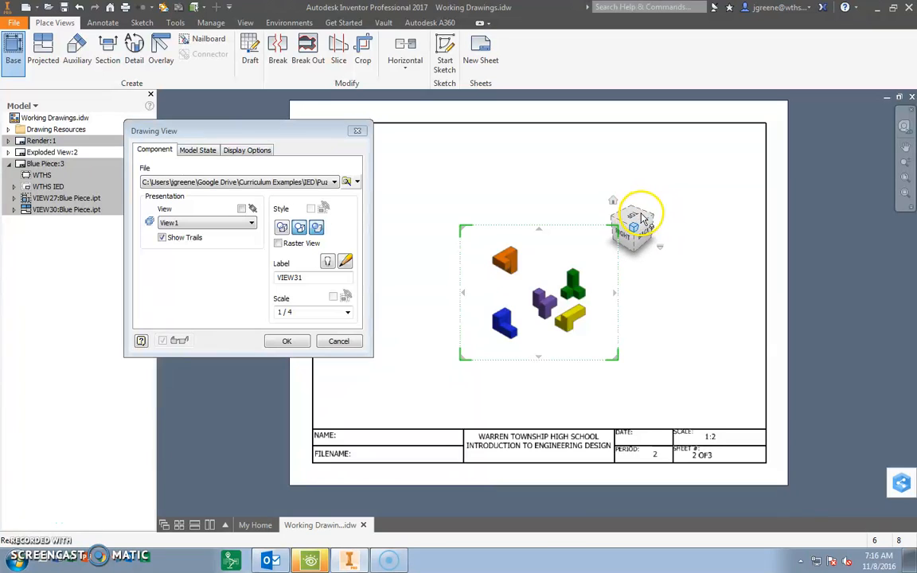
click(613, 225)
mouse_move(589, 254)
mouse_down()
mouse_move(573, 285)
mouse_move(558, 291)
mouse_up()
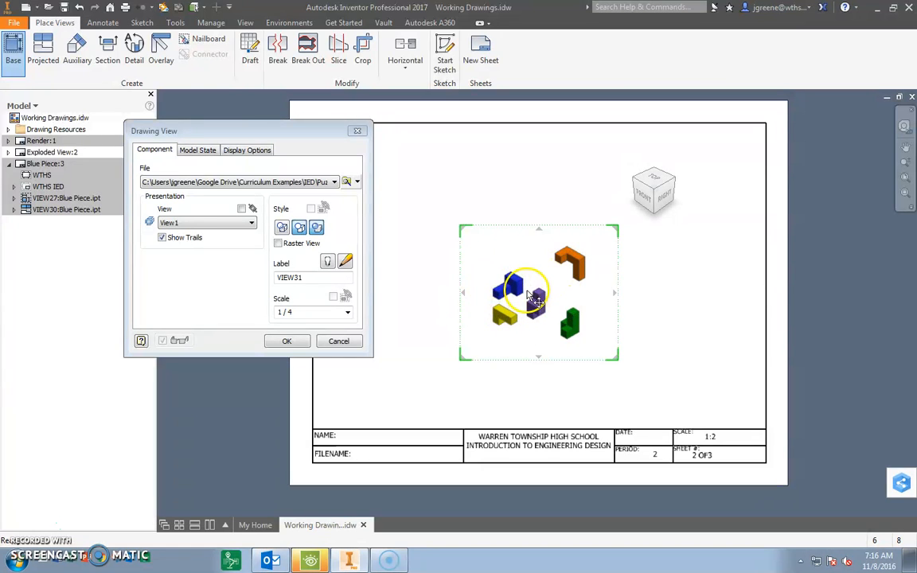
Step: Place the exploded view in the sheet's upper-left area at a scale of 1/2
drag(271, 136, 170, 137)
drag(555, 309, 436, 231)
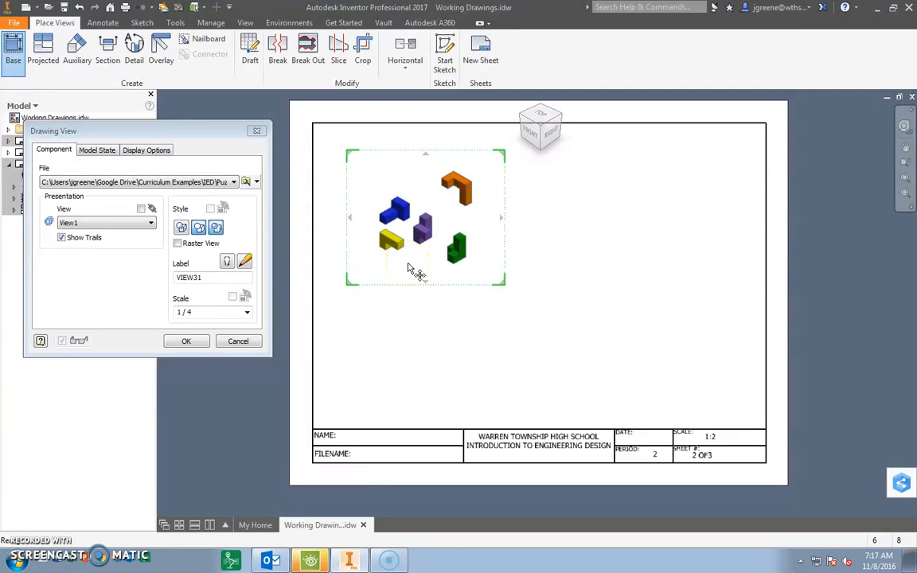
drag(173, 311, 203, 313)
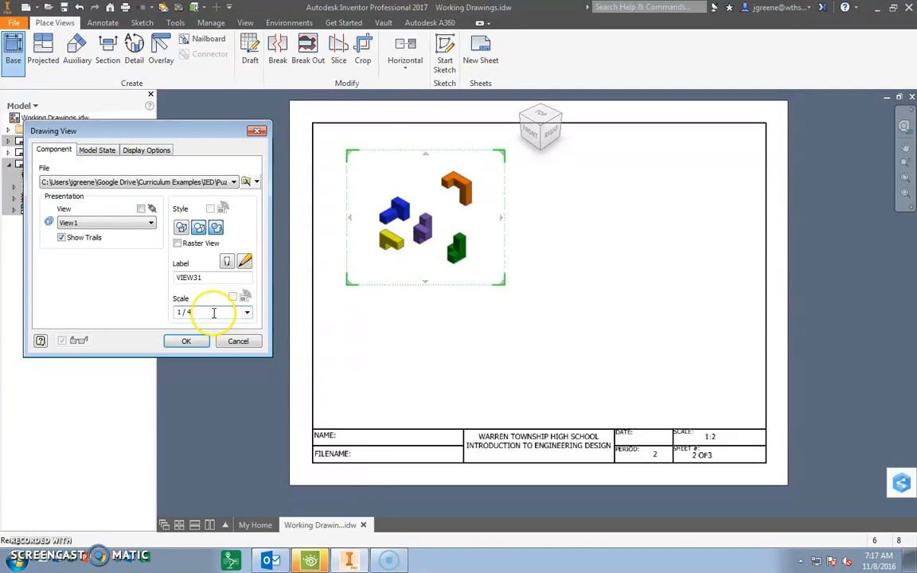
text(1 / 2)
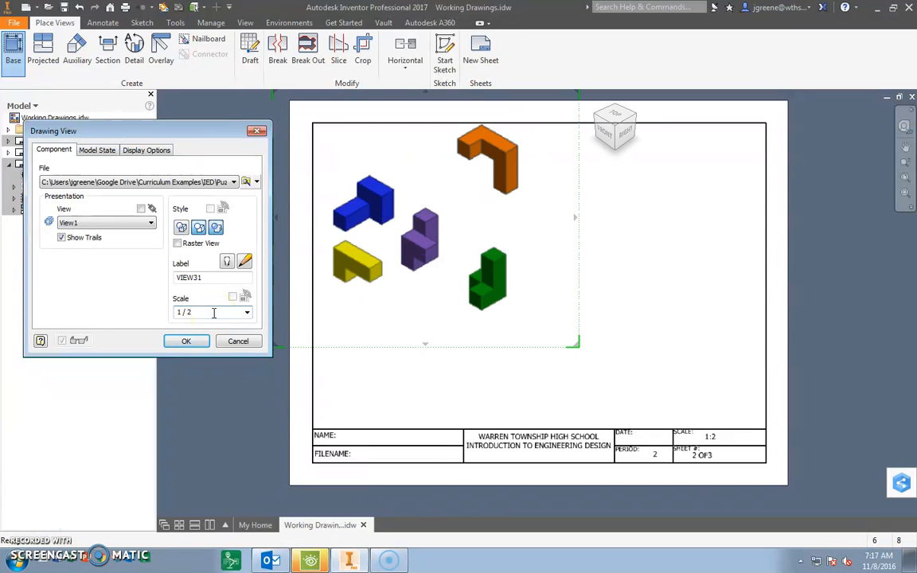
mouse_move(388, 191)
mouse_down()
mouse_move(403, 210)
mouse_move(349, 158)
mouse_move(402, 207)
mouse_move(379, 203)
mouse_move(404, 213)
mouse_up()
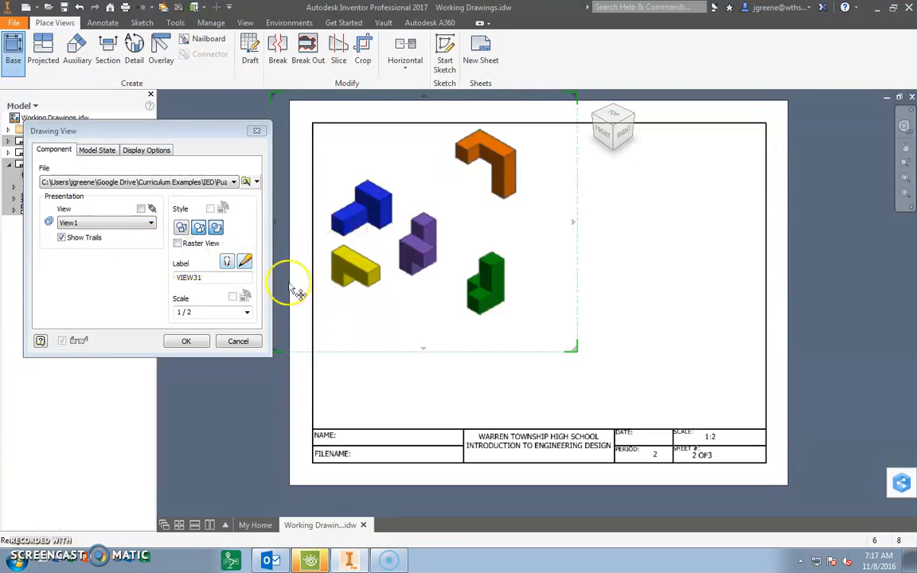
drag(410, 256, 407, 252)
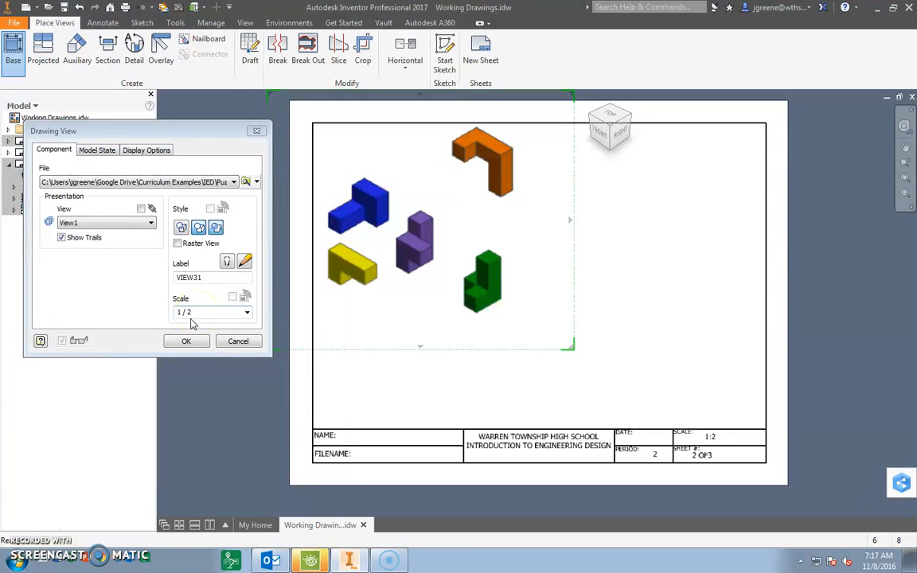
click(184, 341)
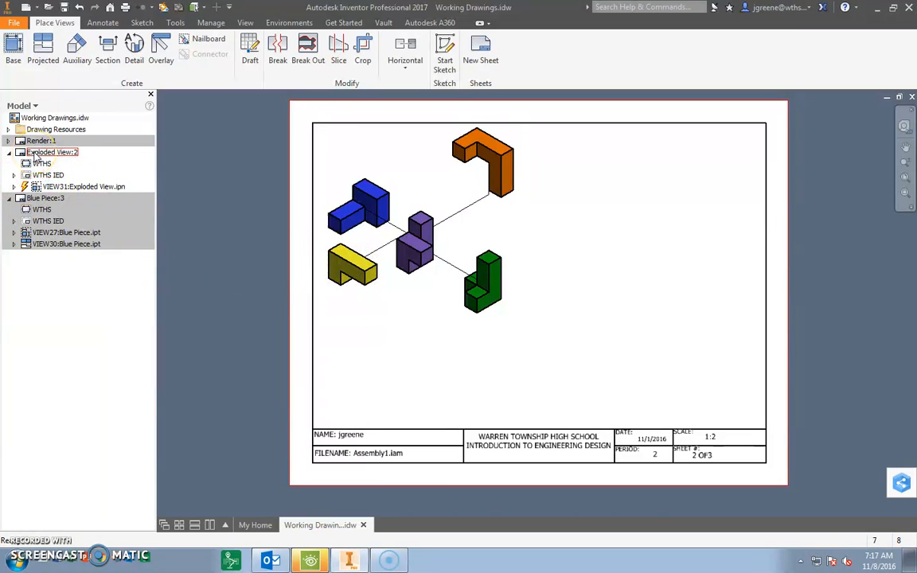
Step: Set the title block's scale property to 1:2 for the Exploded View sheet
click(15, 175)
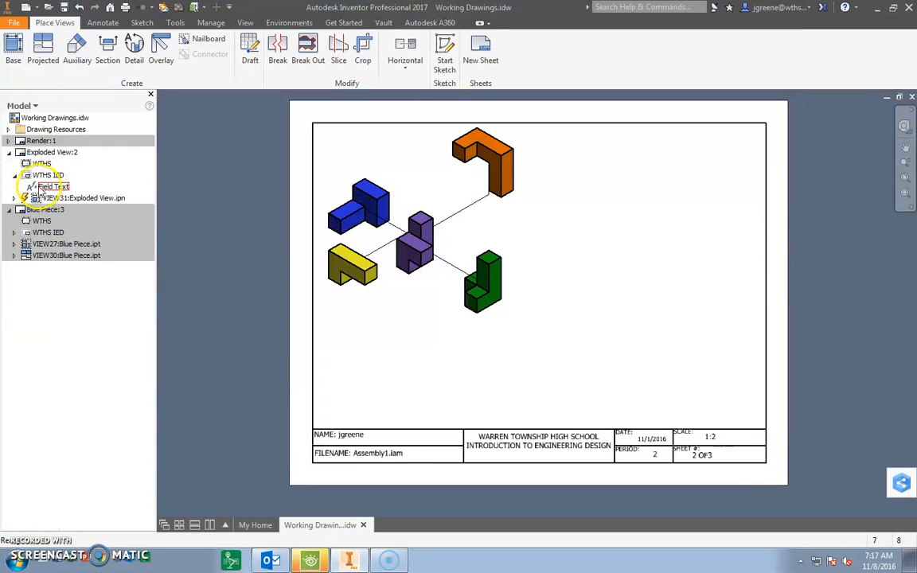
double_click(48, 187)
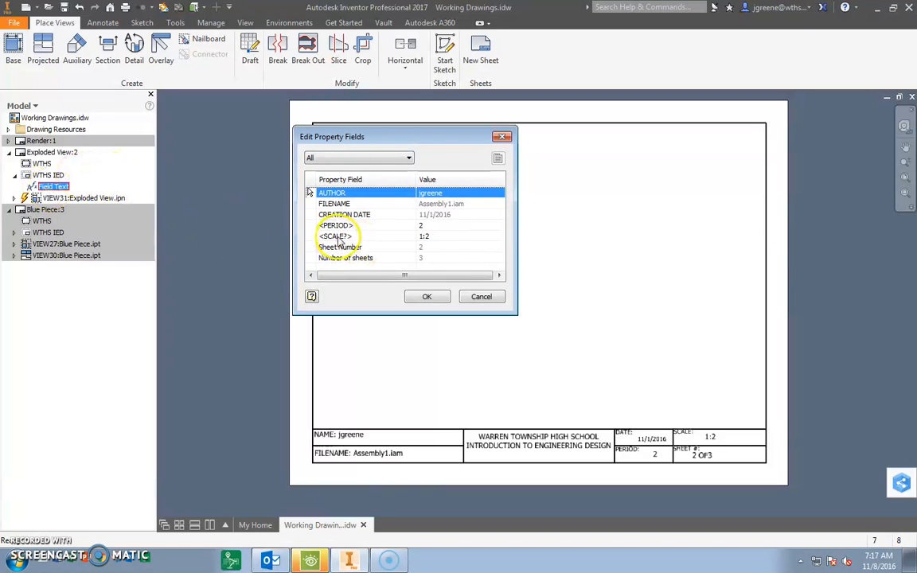
click(436, 239)
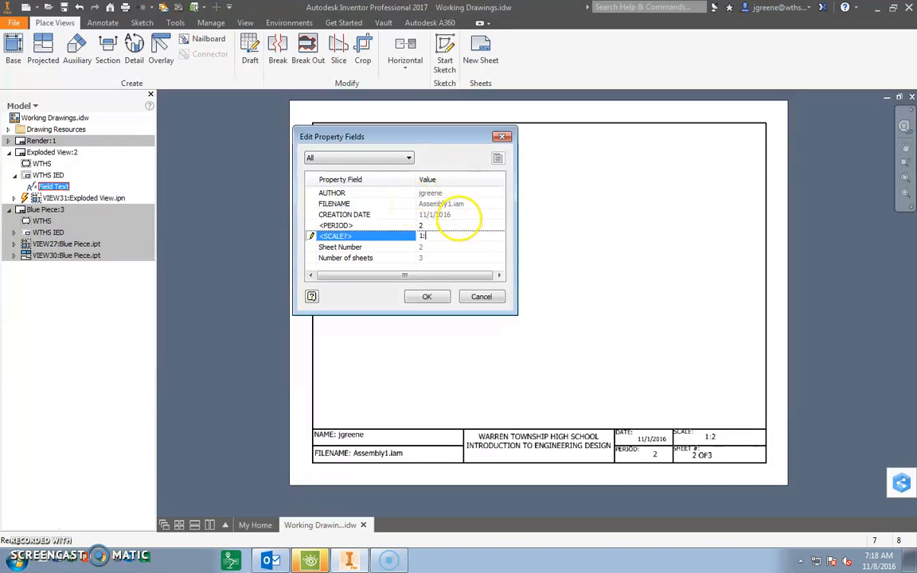
click(427, 296)
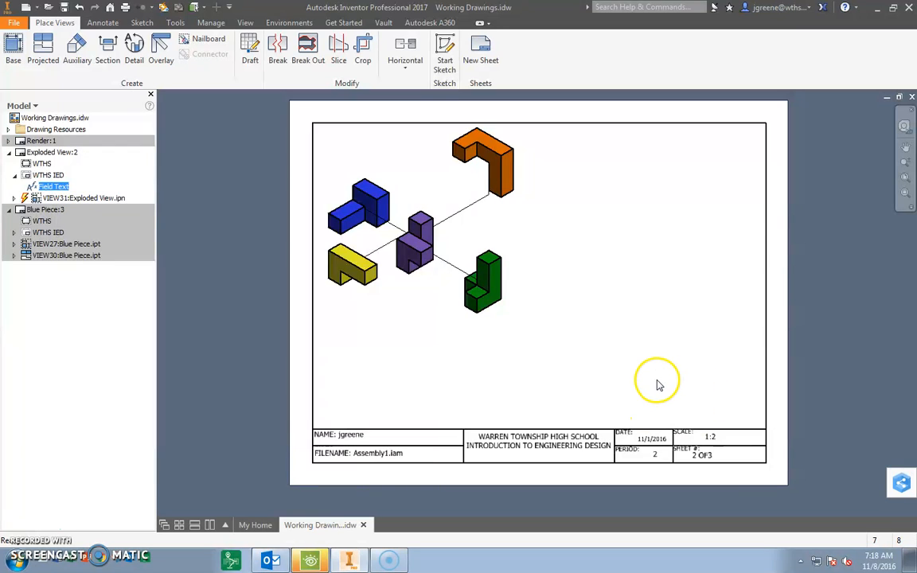
Step: Insert a structured parts list for the exploded view directly above the title block, aligned with the sheet's right border
click(103, 24)
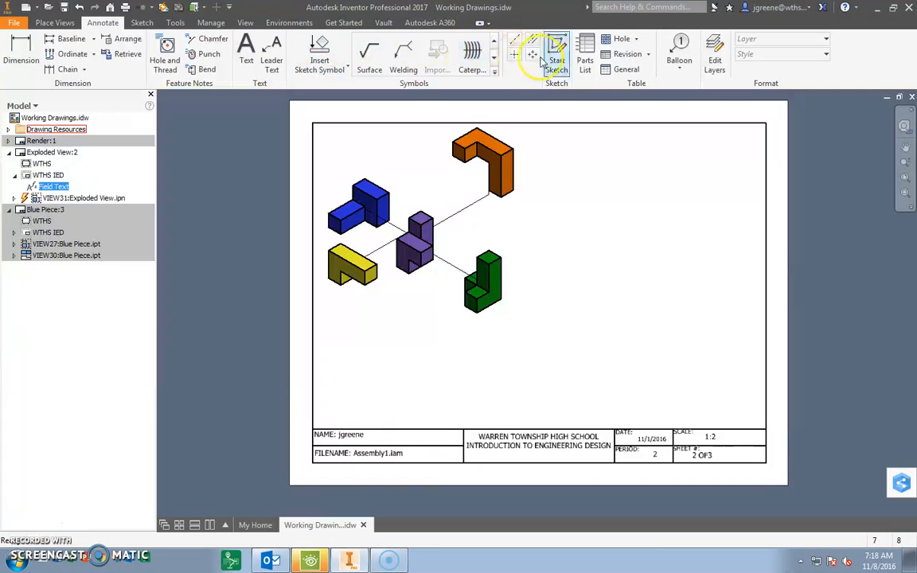
click(586, 62)
drag(116, 78, 95, 85)
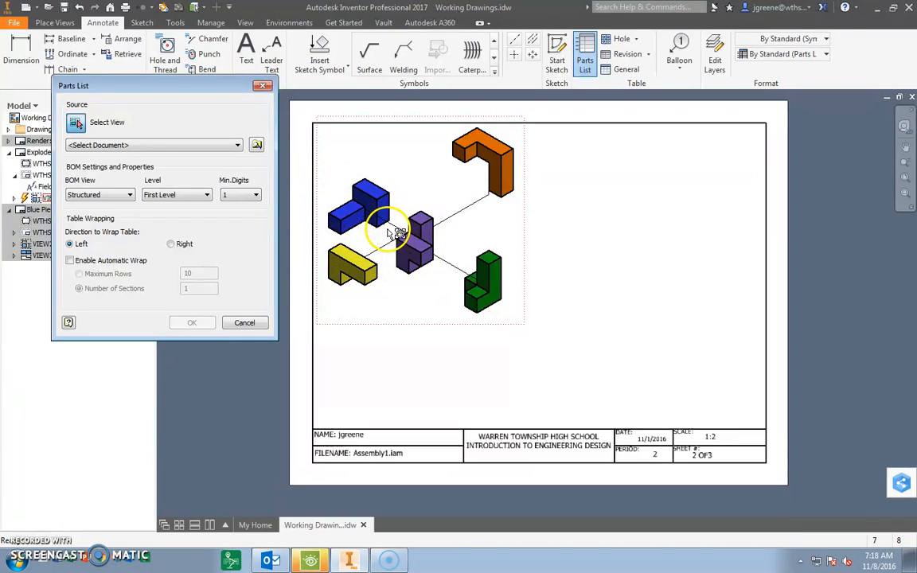
click(395, 229)
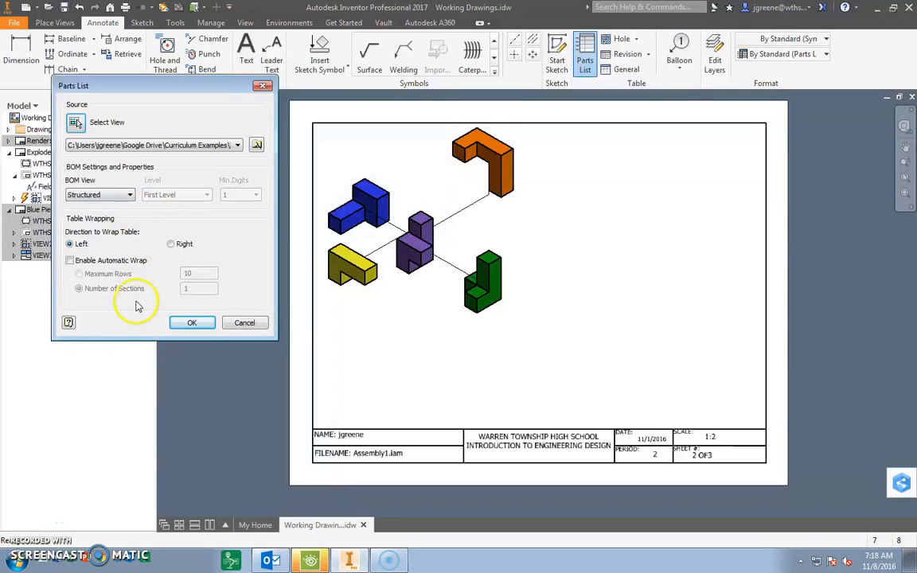
click(191, 323)
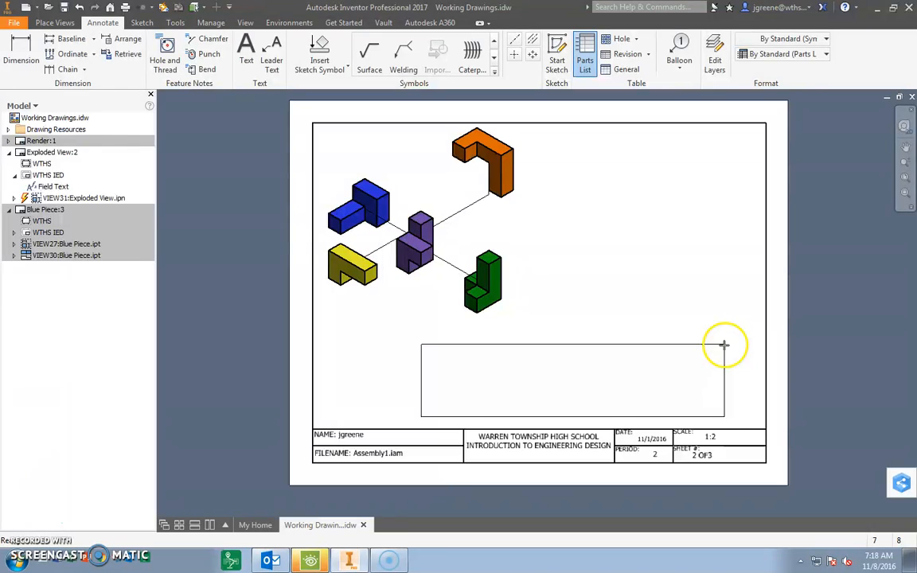
click(766, 360)
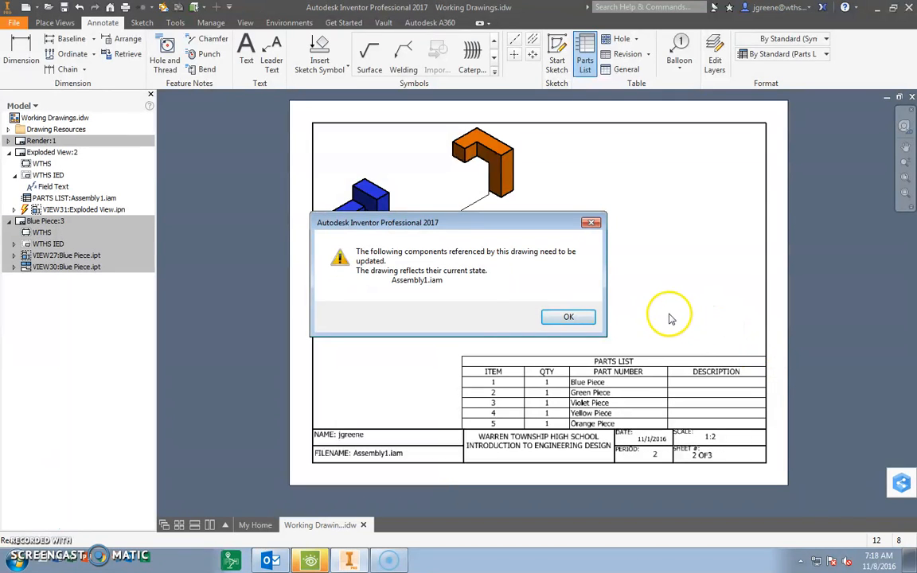
drag(374, 223, 303, 182)
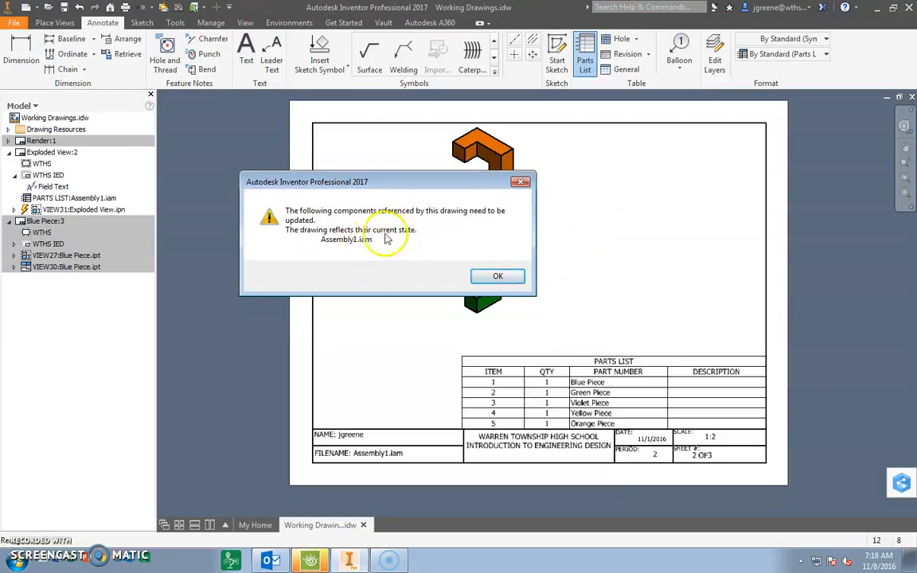
click(497, 276)
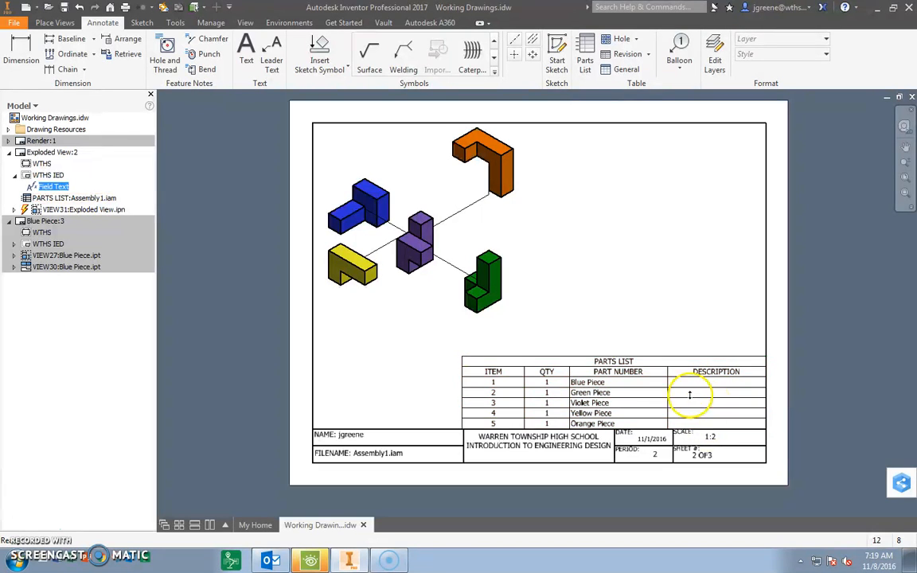
Step: Edit the parts list's columns and remove DESCRIPTION from the selected properties
right_click(667, 380)
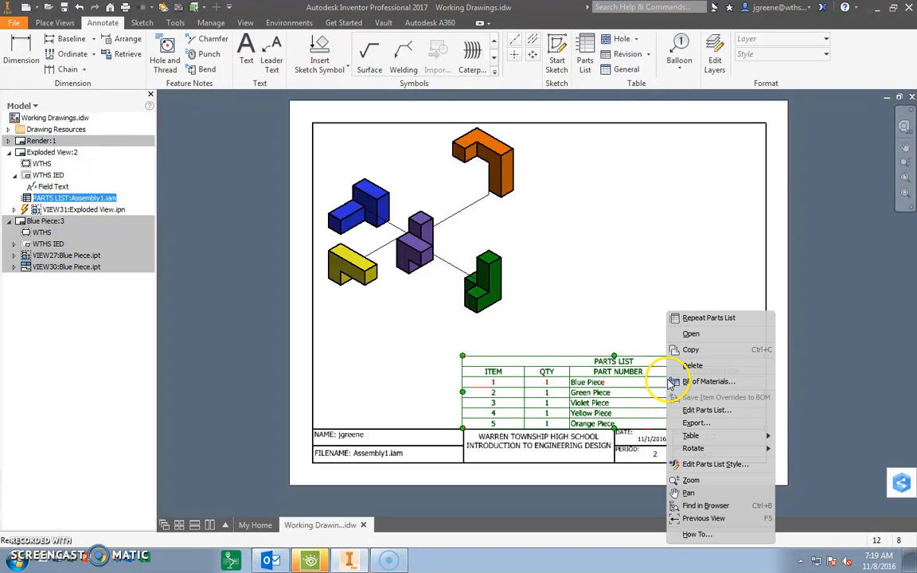
click(703, 412)
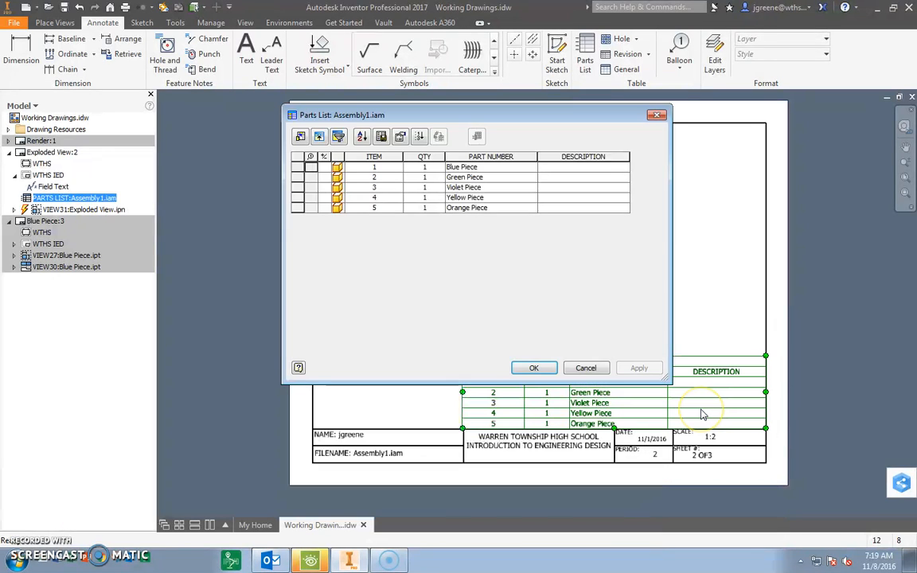
click(301, 138)
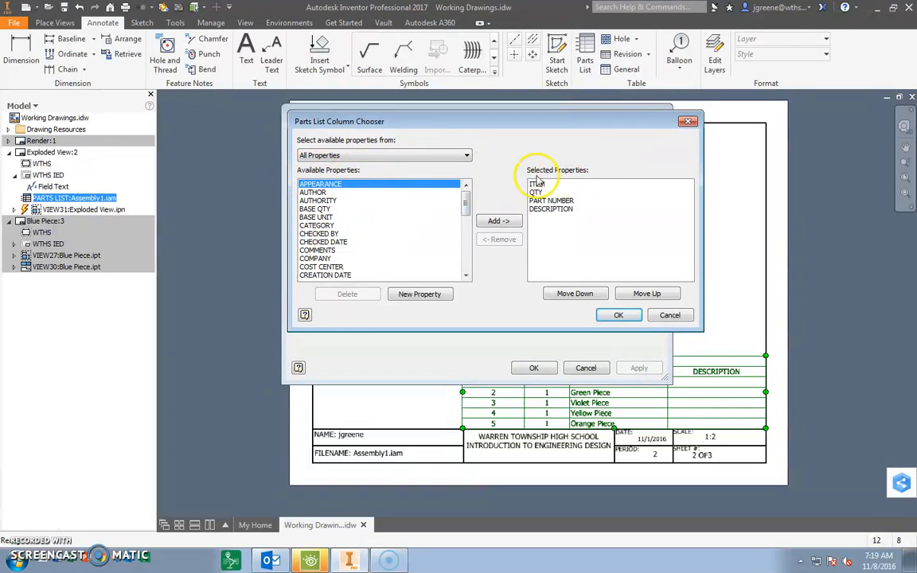
mouse_move(467, 205)
mouse_down()
mouse_move(468, 260)
mouse_move(467, 198)
mouse_up()
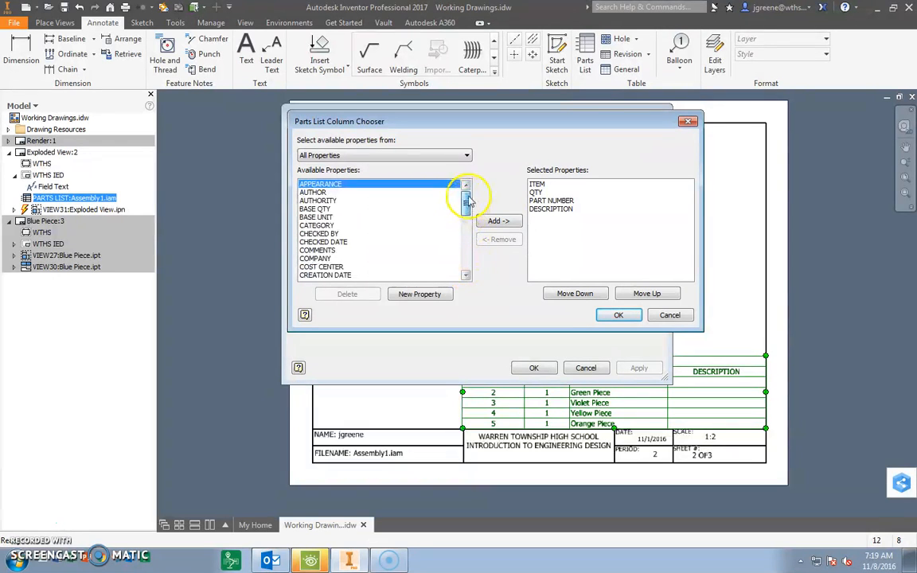
click(543, 193)
click(545, 200)
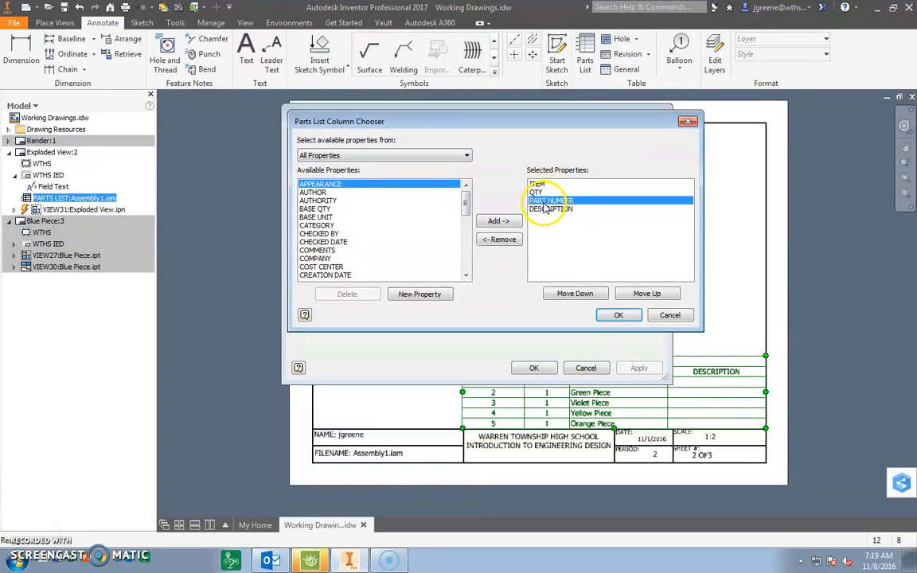
click(548, 211)
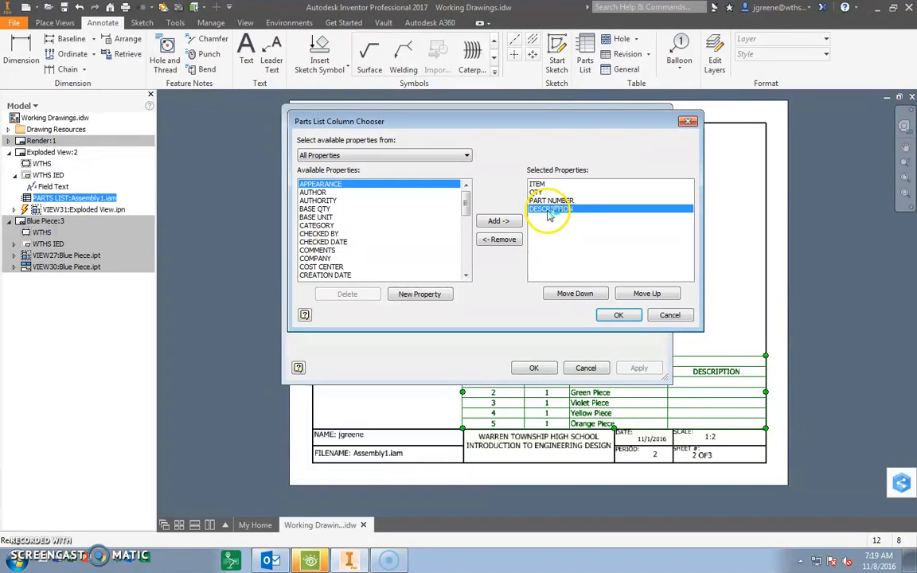
click(505, 243)
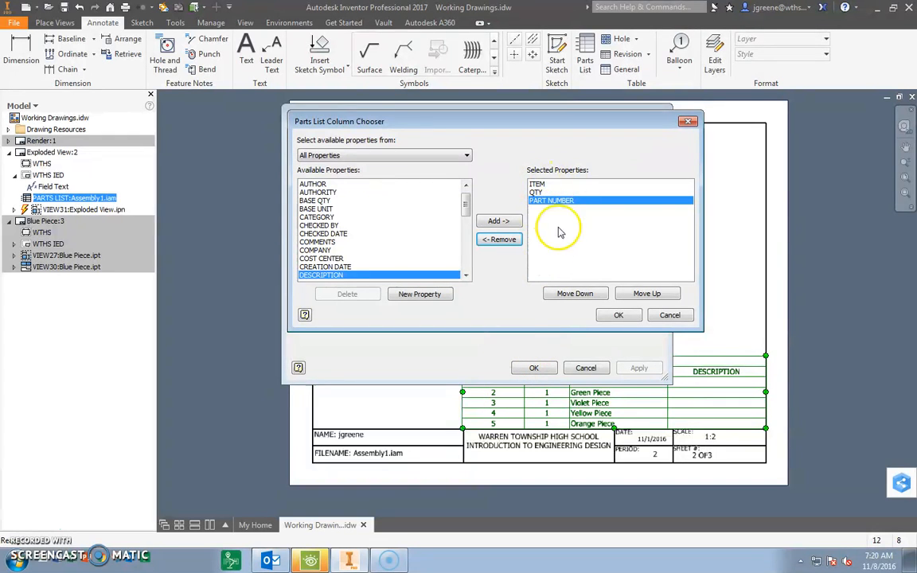
Step: Apply the ITEM, QTY and PART NUMBER column selection to the parts list and finish editing it
click(618, 316)
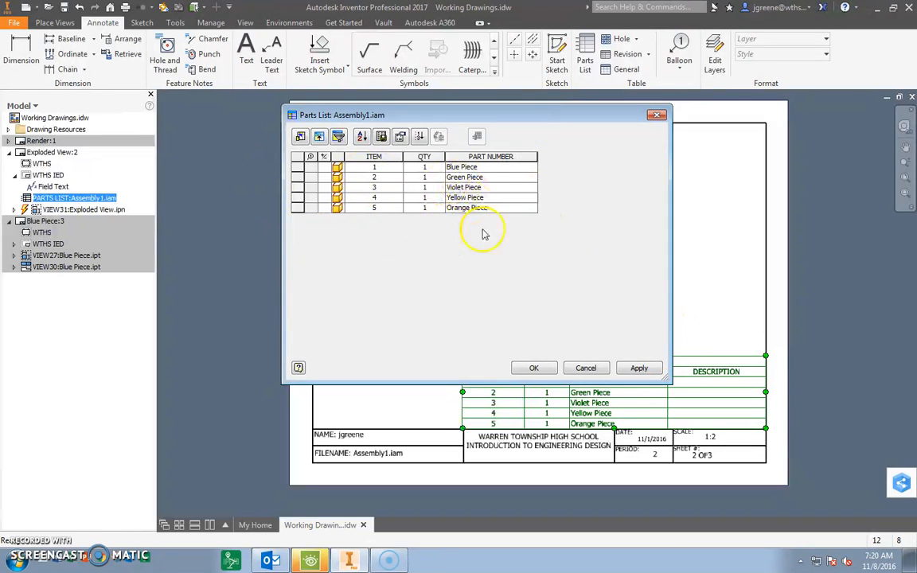
click(626, 370)
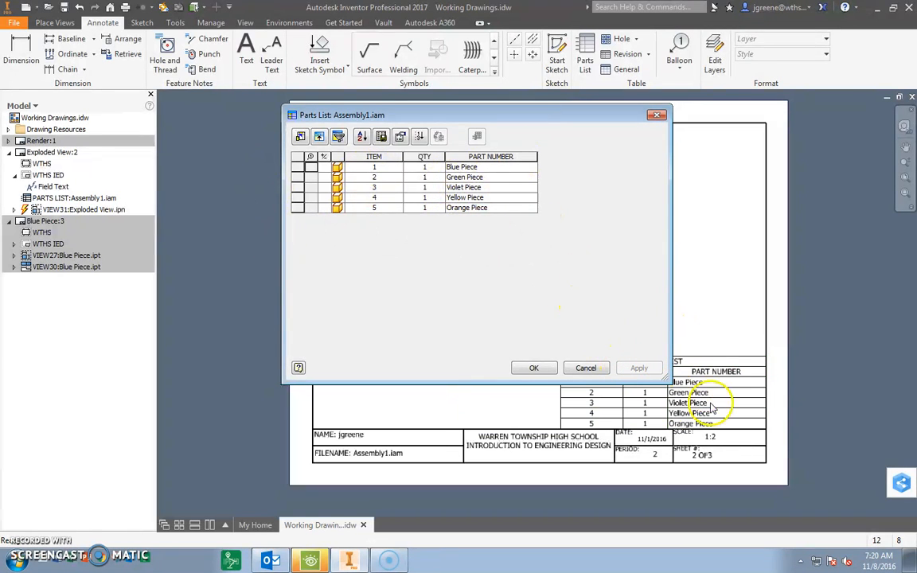
click(540, 371)
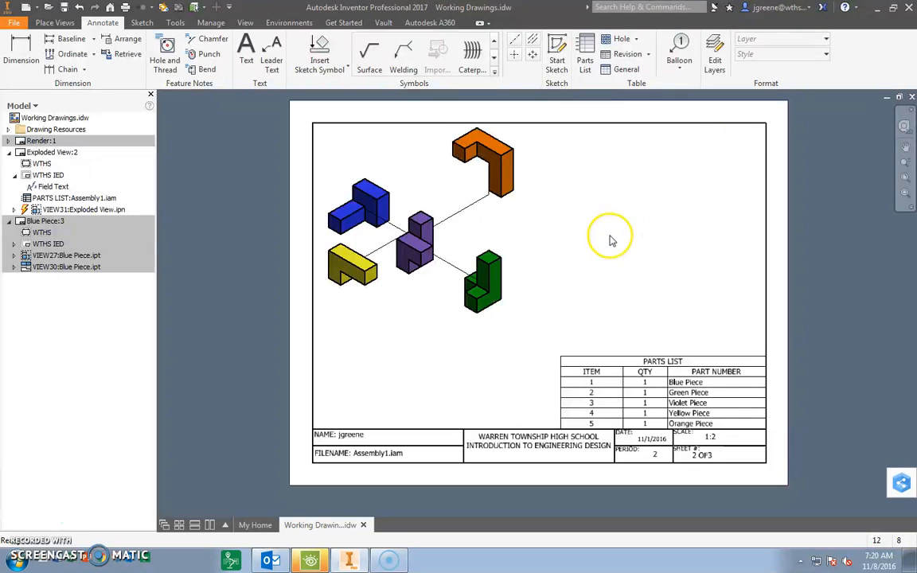
Step: Attach item balloons to the blue and green pieces, placing each above and slightly right of its piece
middle_drag(585, 255, 574, 255)
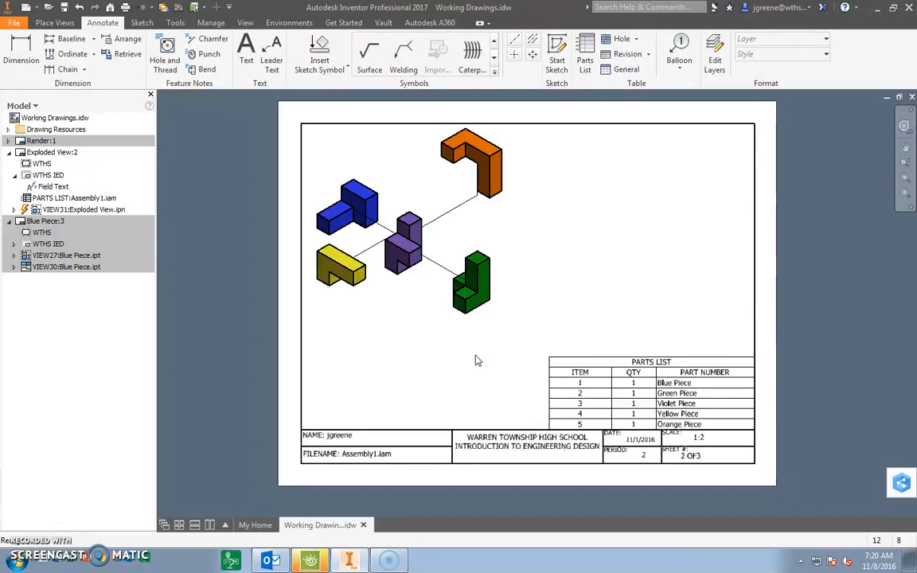
click(500, 362)
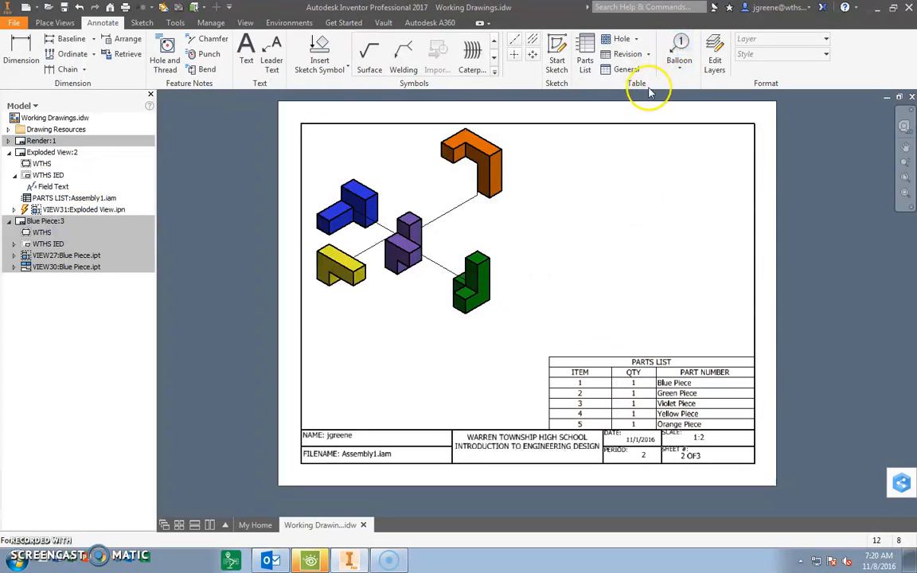
click(680, 49)
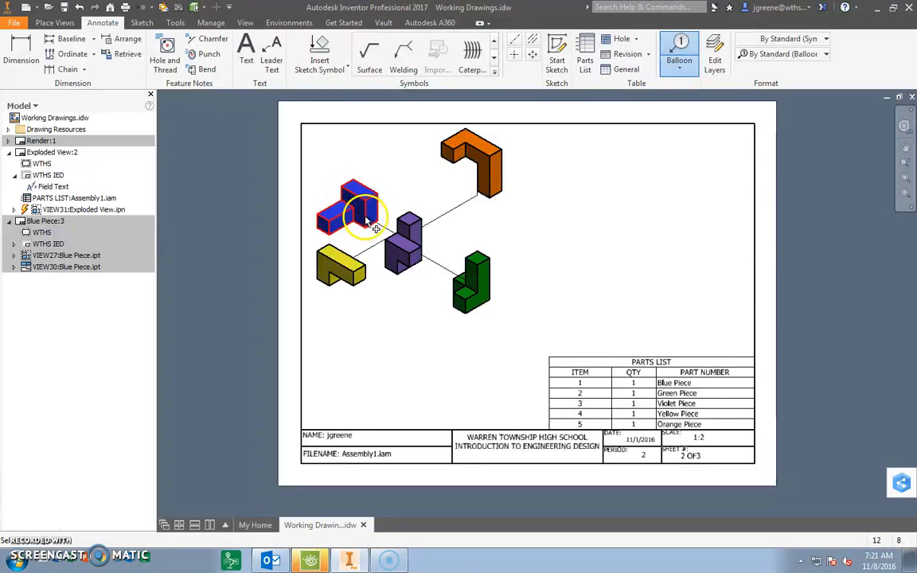
click(355, 174)
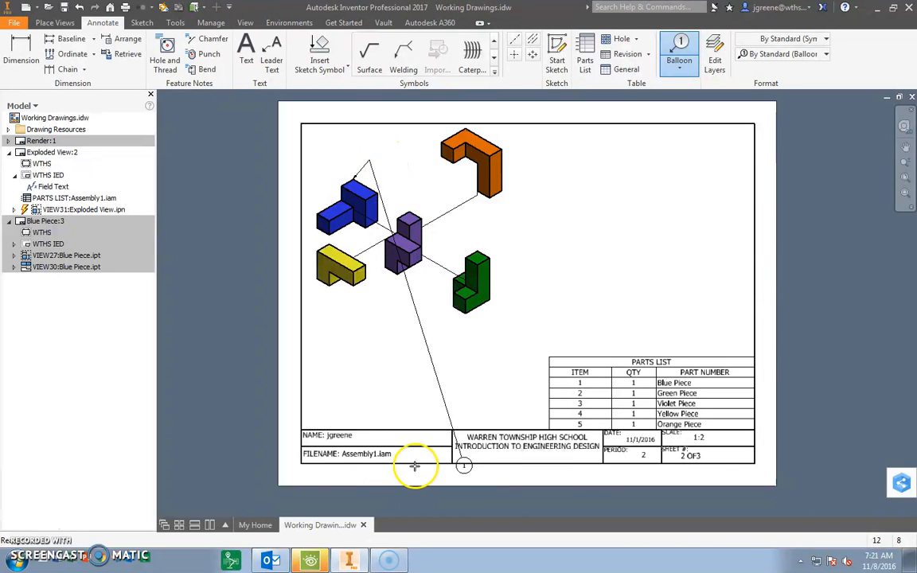
click(384, 162)
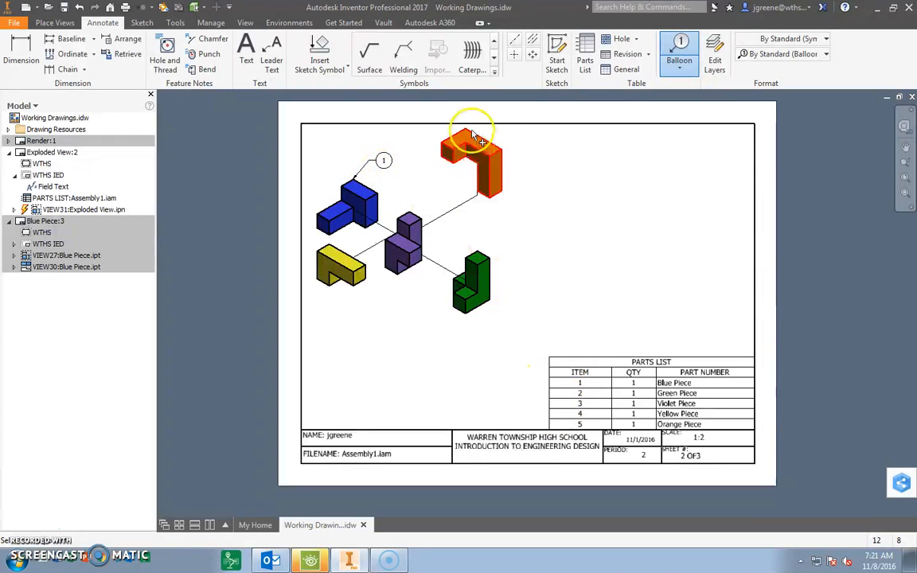
click(490, 245)
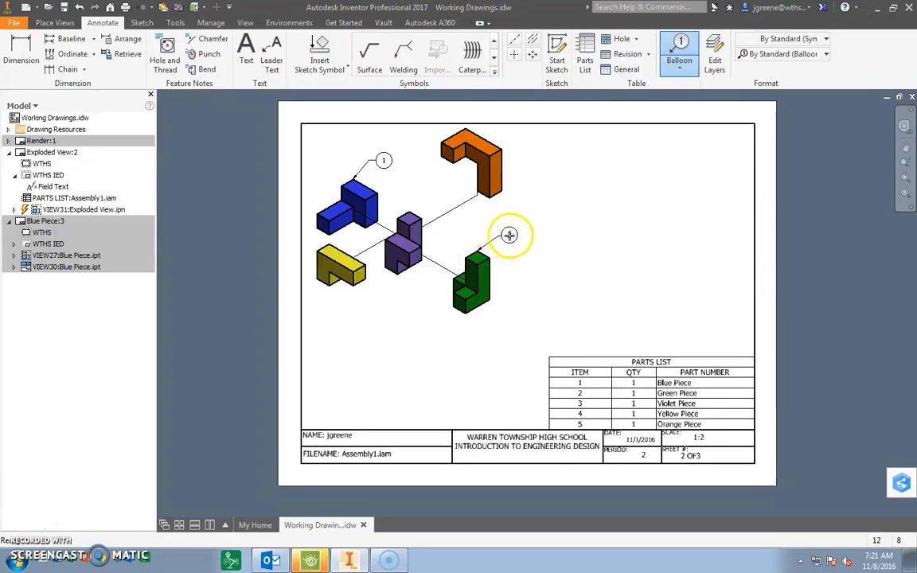
click(510, 236)
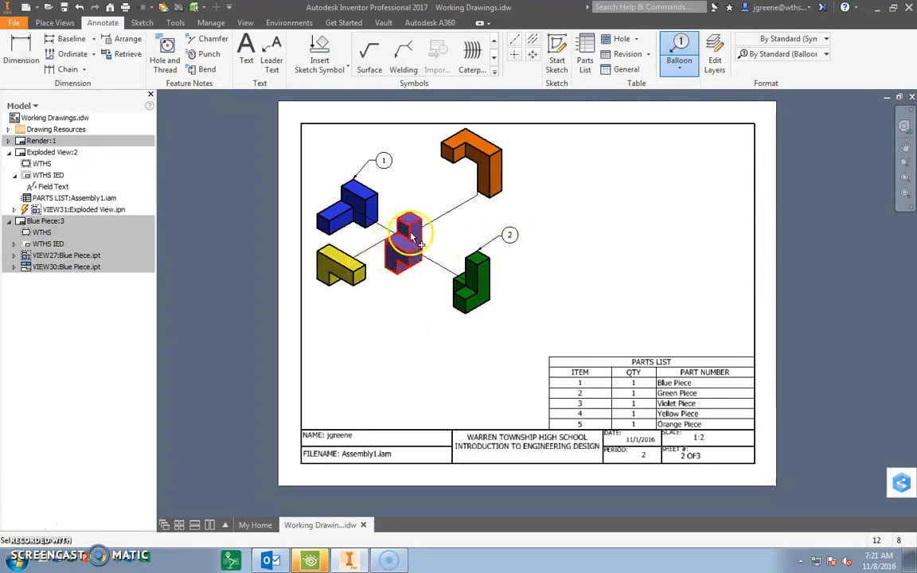
Step: Add item balloons to the violet, orange and yellow pieces, placed clear of the geometry, and finish the Balloon command
click(433, 196)
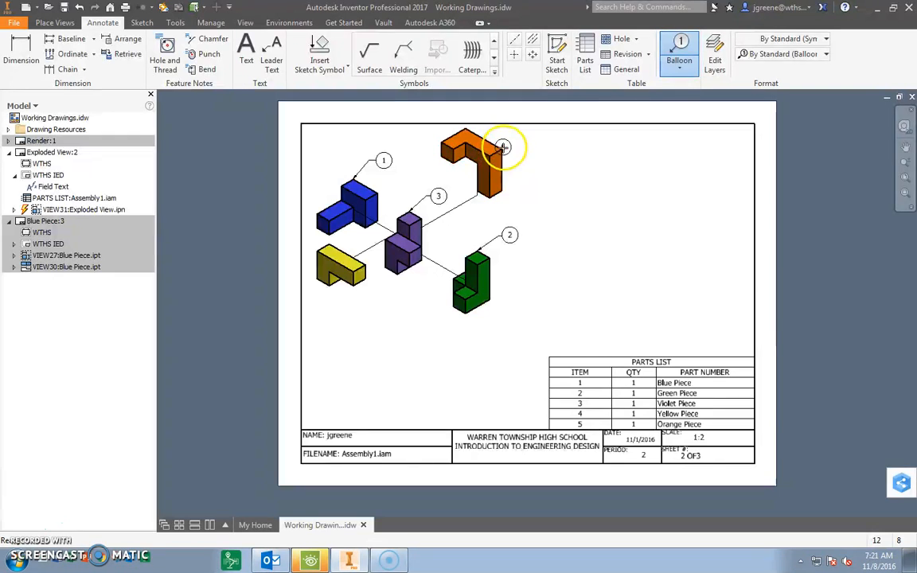
click(546, 142)
click(353, 285)
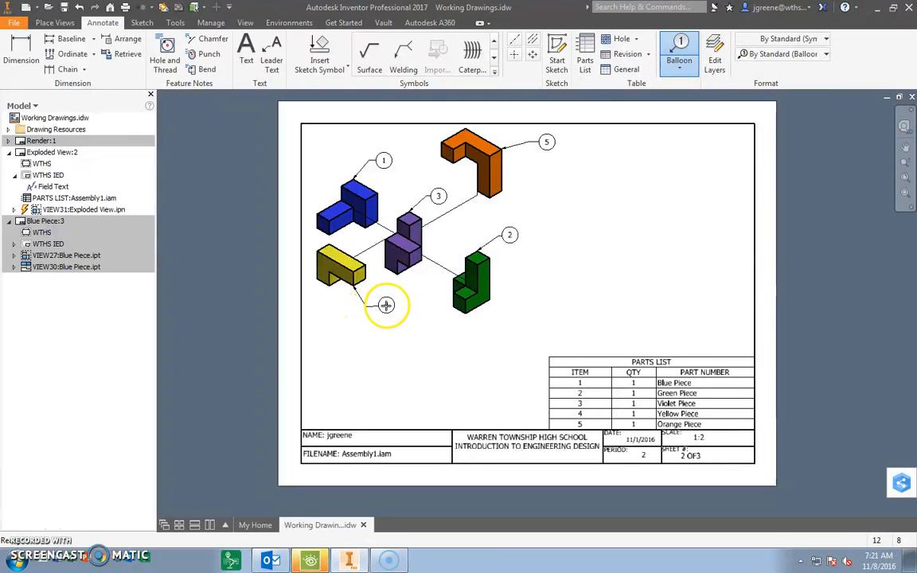
click(387, 305)
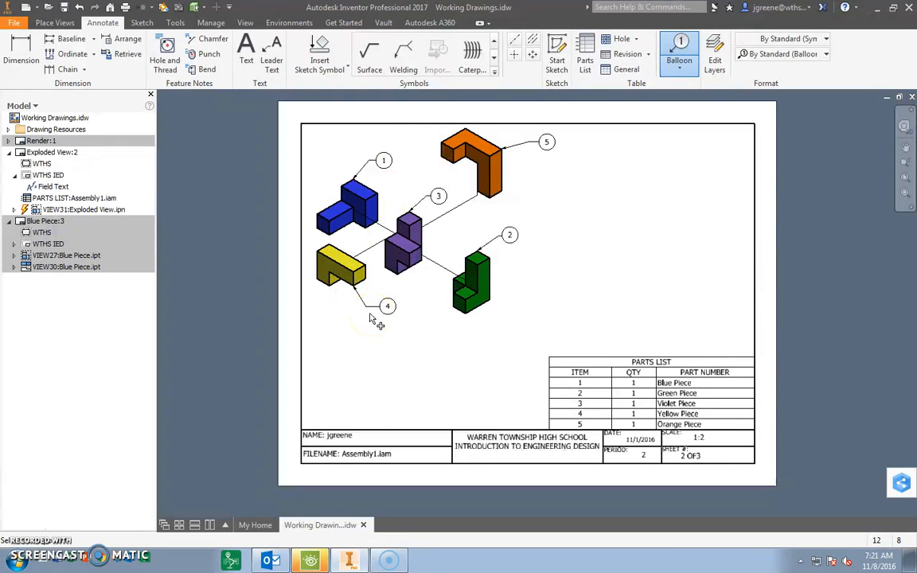
click(377, 301)
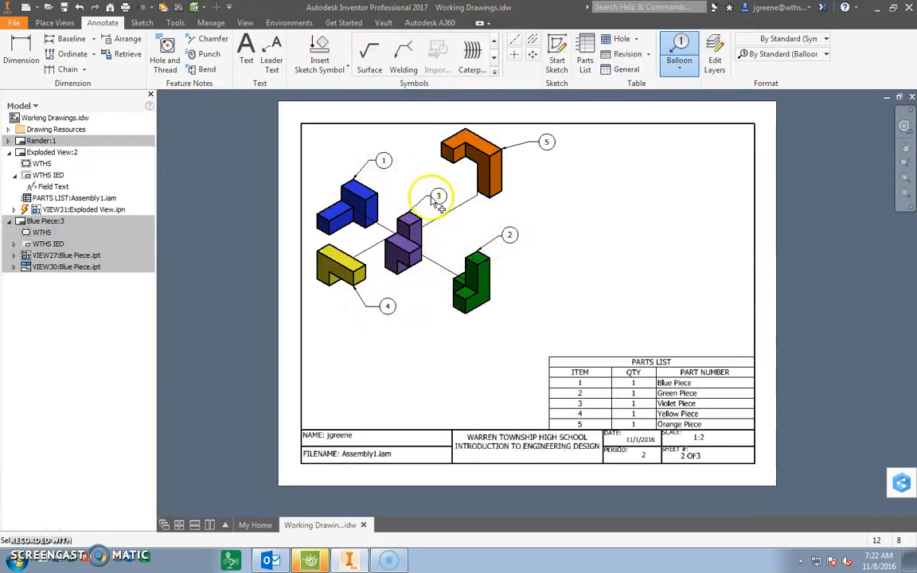
middle_drag(601, 326, 595, 324)
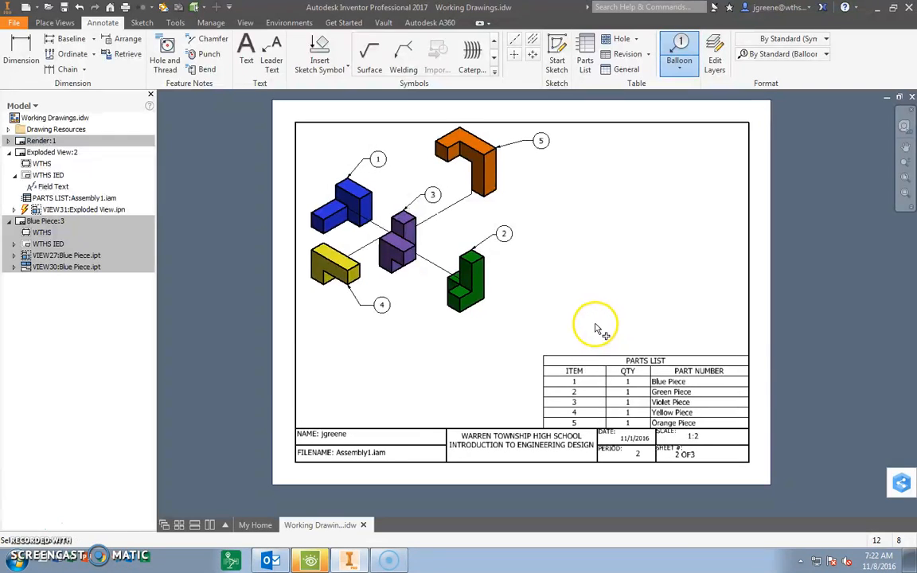
right_click(587, 244)
click(517, 245)
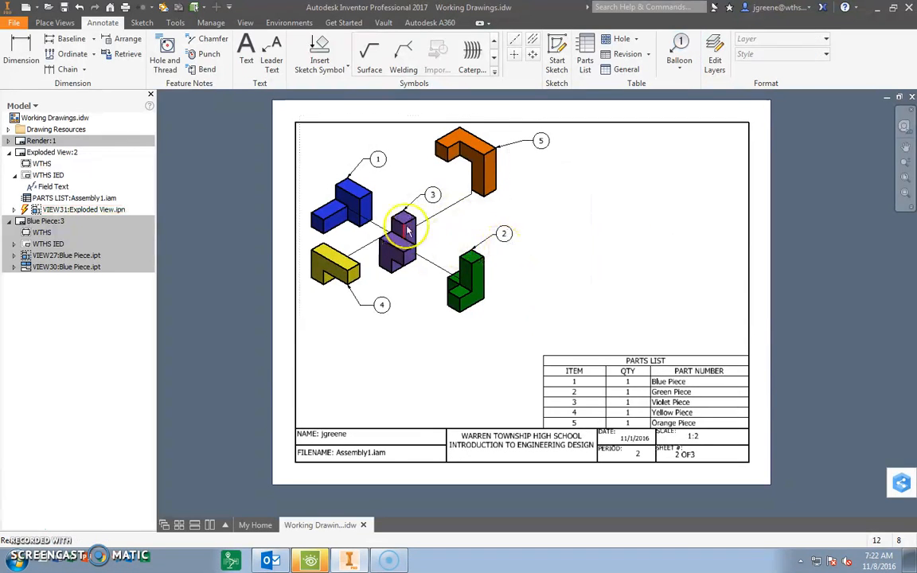
Step: Set the exploded view's scale to 5/8 and move the view down and right so its pieces fit inside the sheet border
double_click(507, 212)
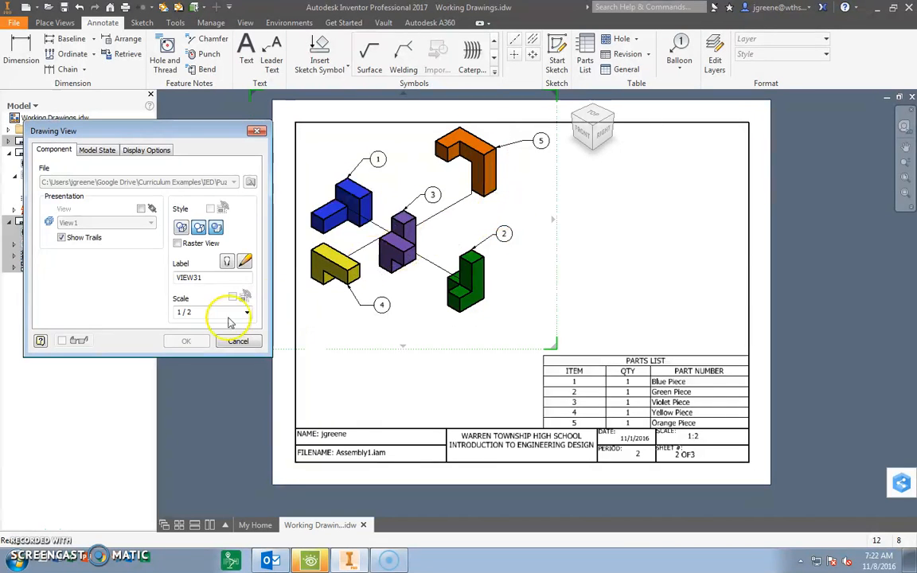
text(5/)
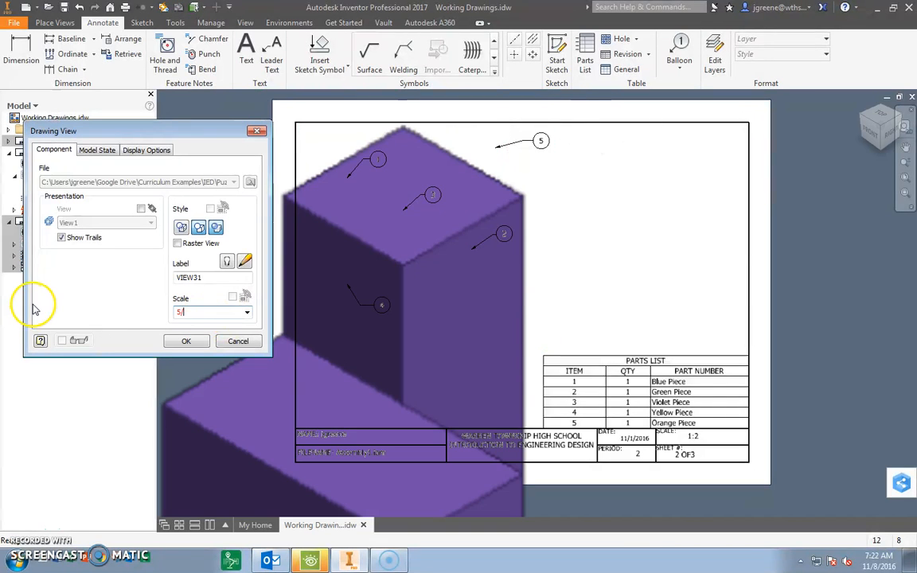
text(8)
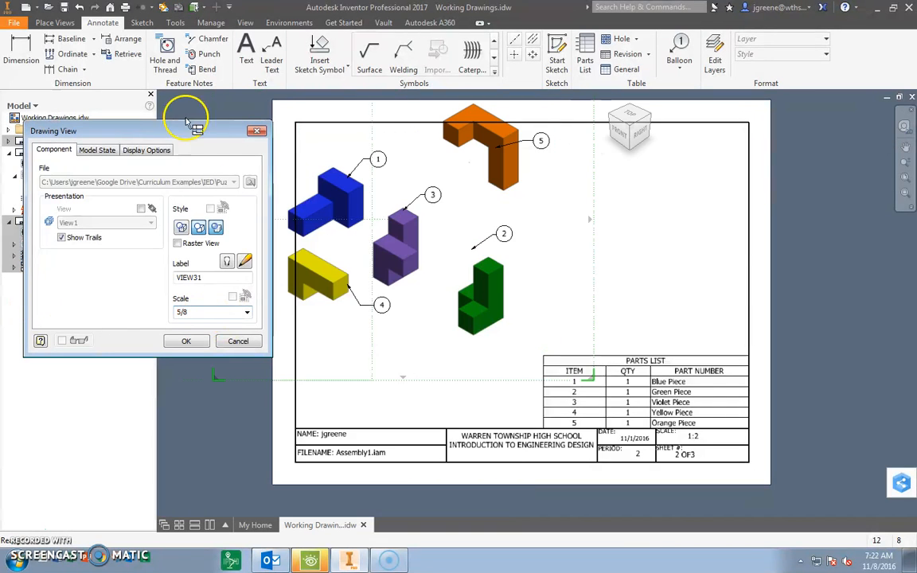
click(185, 341)
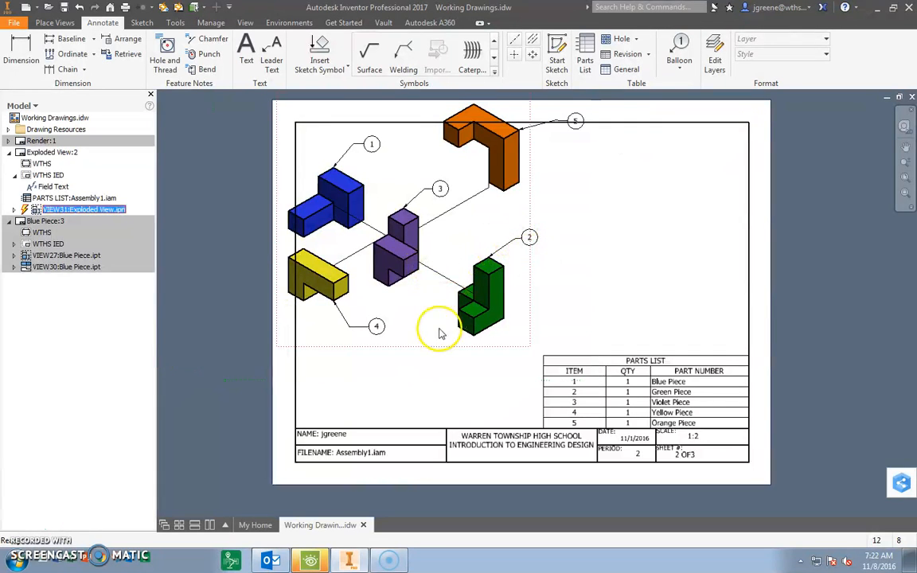
drag(447, 369, 450, 371)
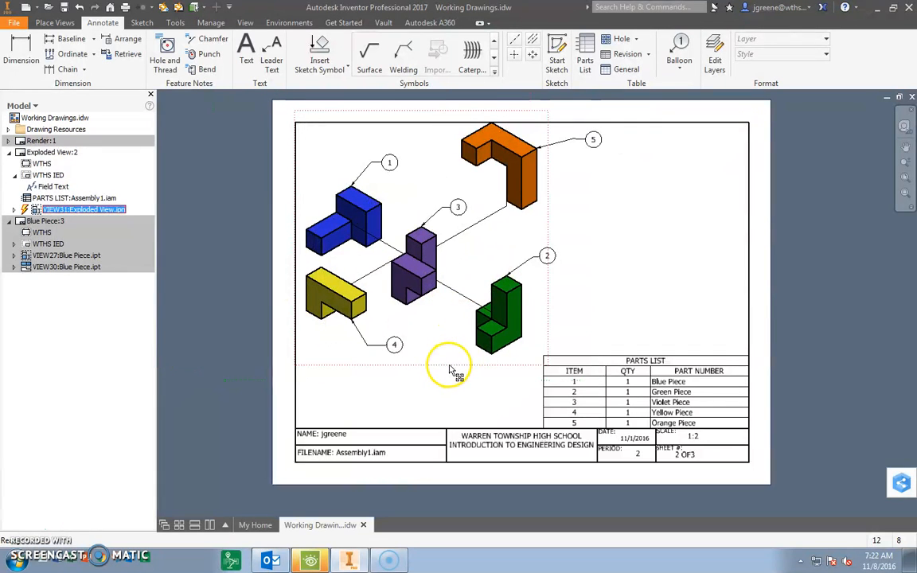
Step: Set the title block's scale property to 5:8 for the Exploded View sheet
double_click(44, 192)
click(444, 232)
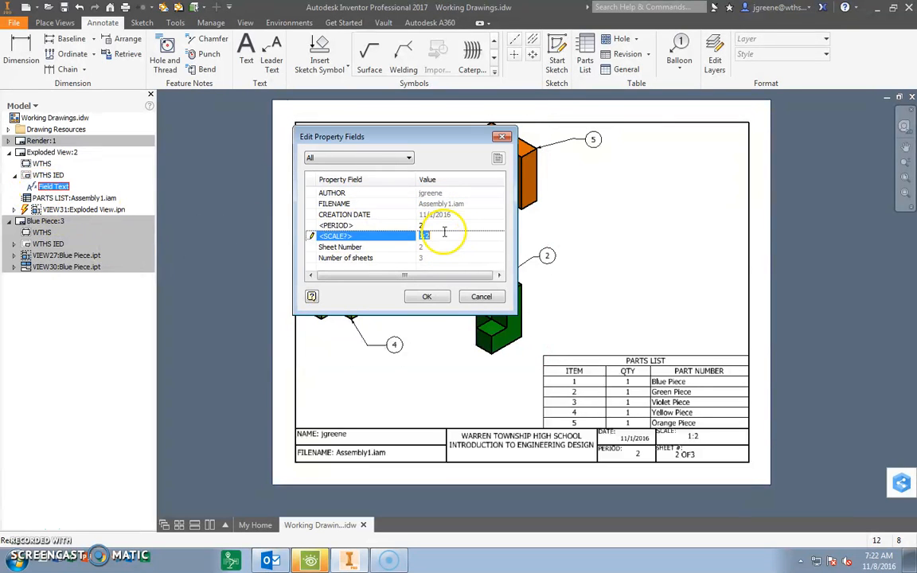
click(424, 296)
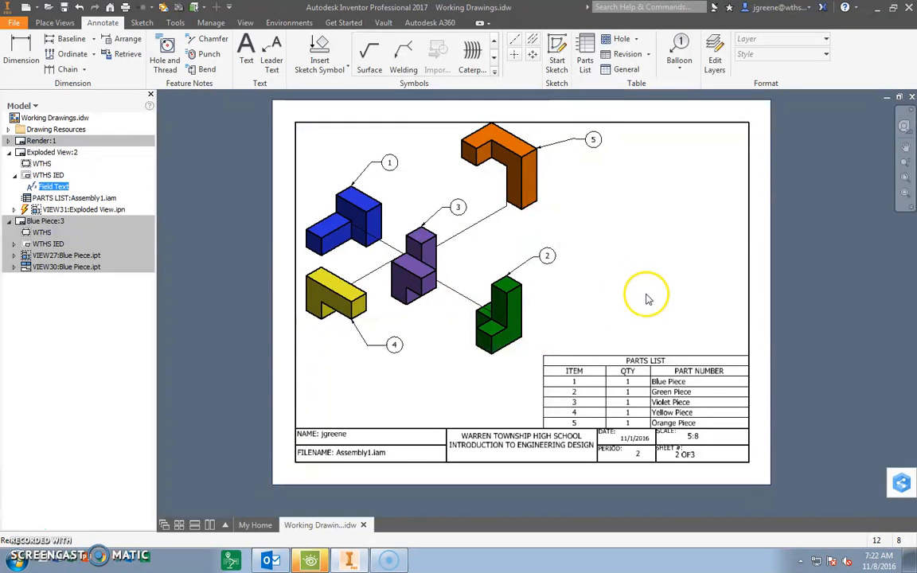